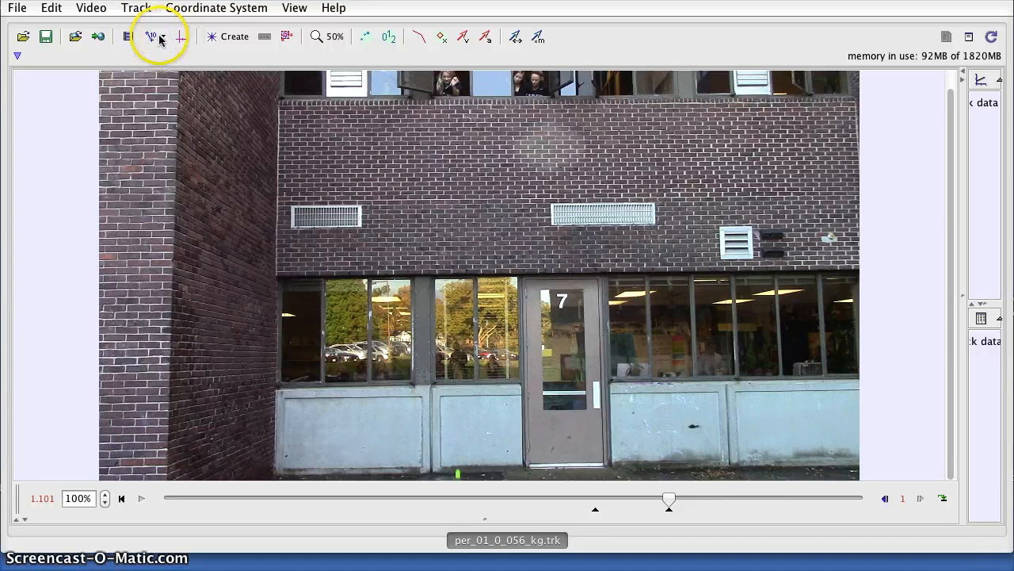
- Turn on visibility for calibration stick A so it appears as a blue line down the building
click(136, 8)
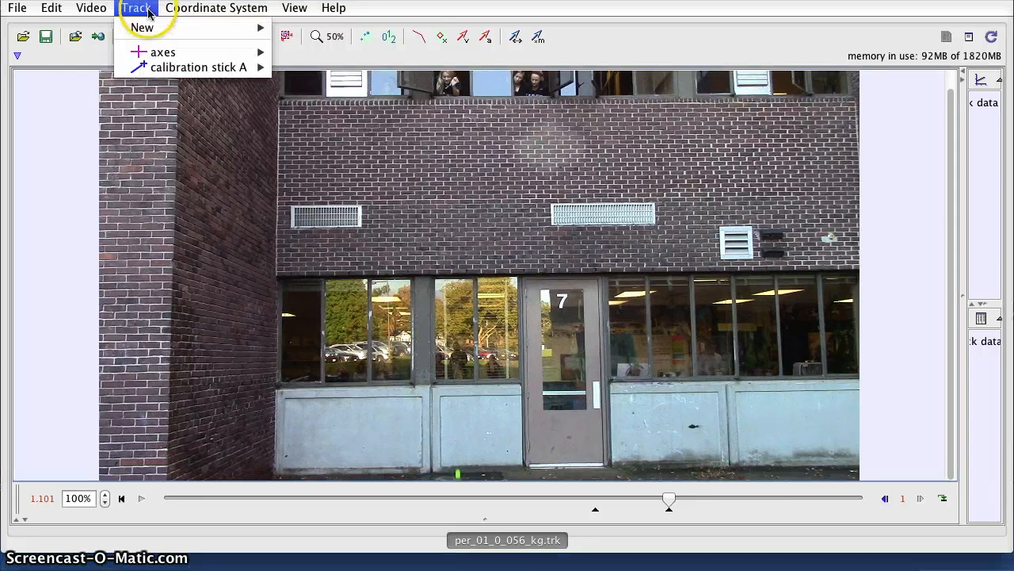
mouse_move(154, 40)
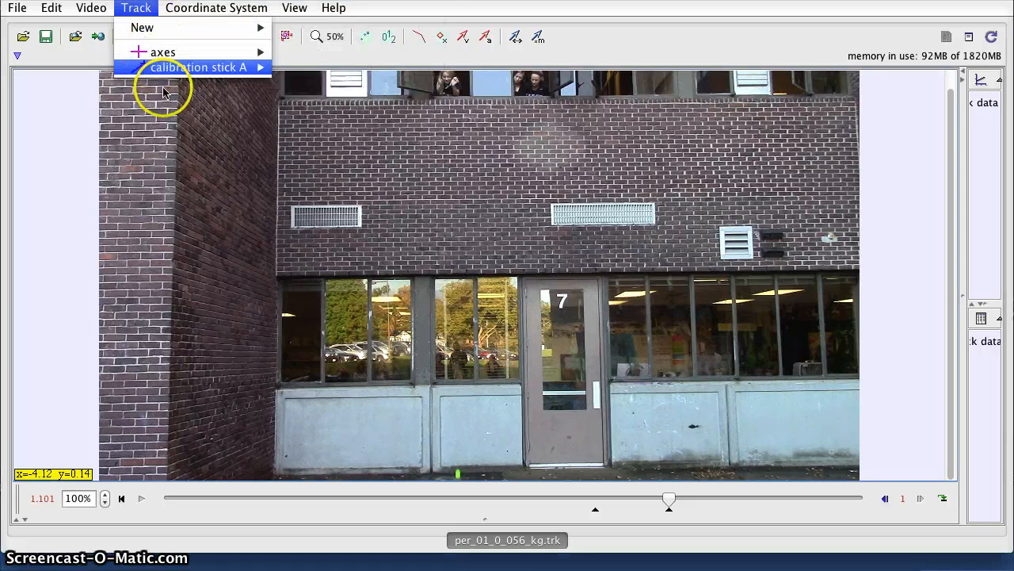
mouse_move(182, 70)
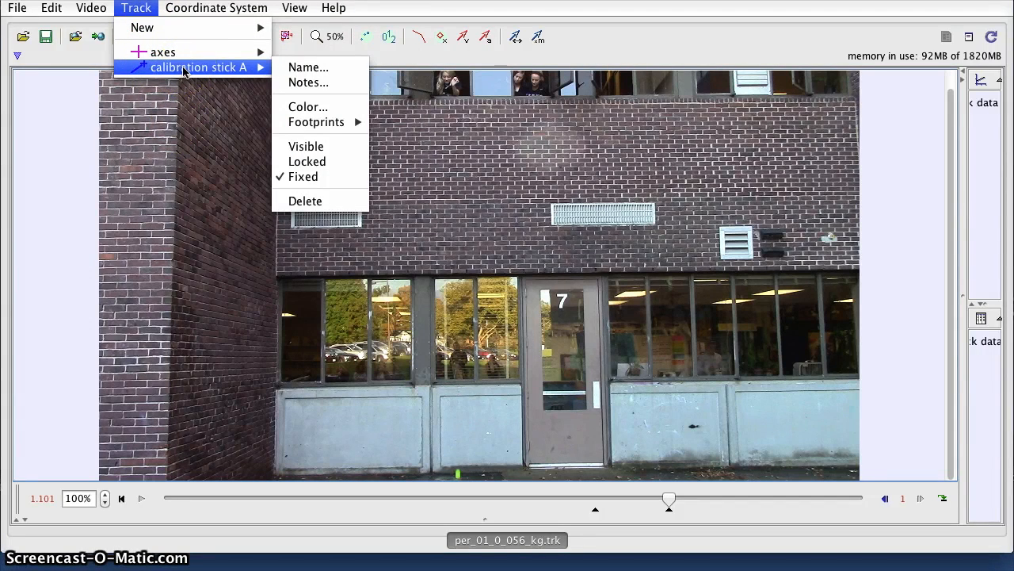
click(303, 146)
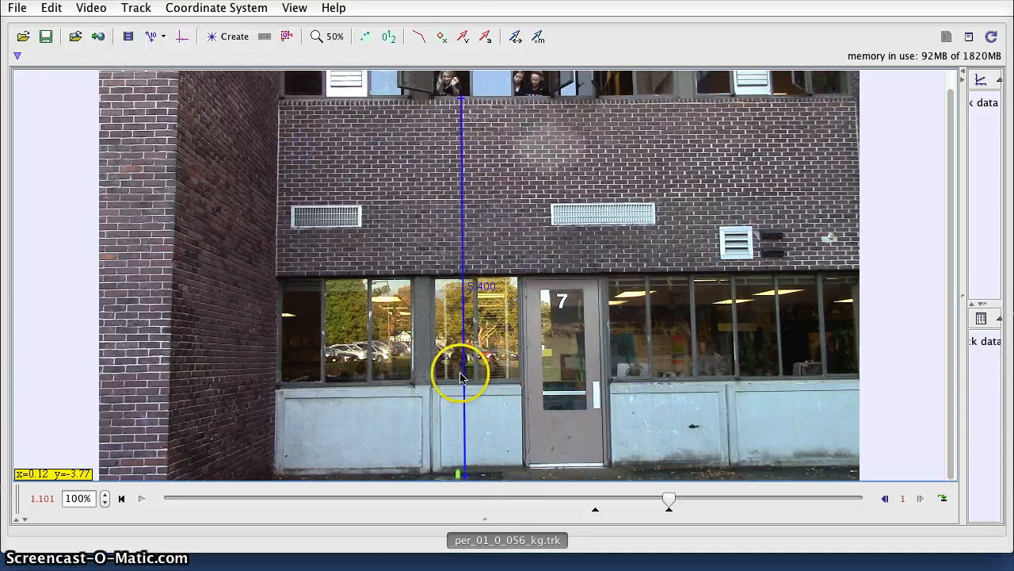
scroll(487, 266, up, 3)
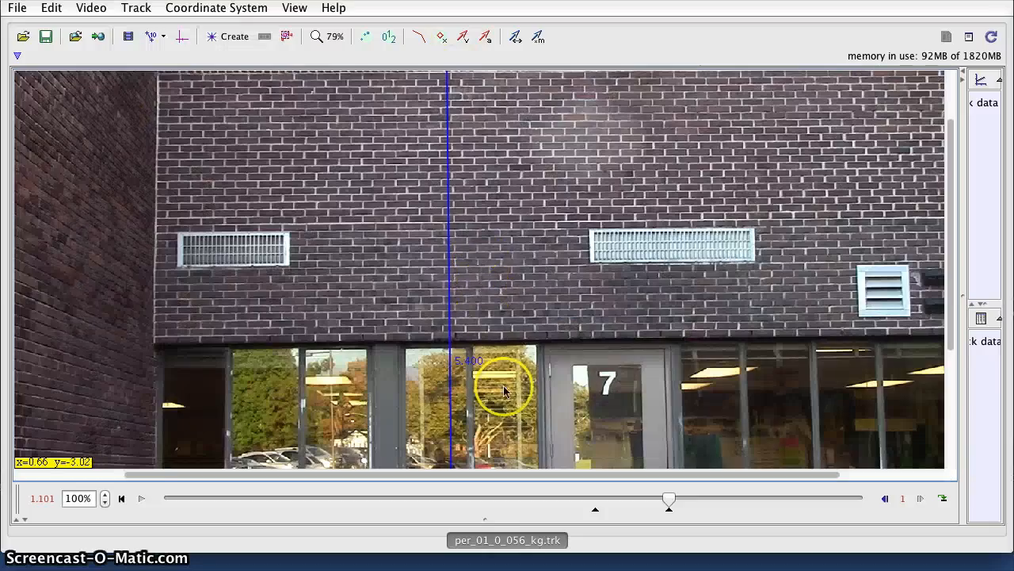
scroll(476, 309, down, 5)
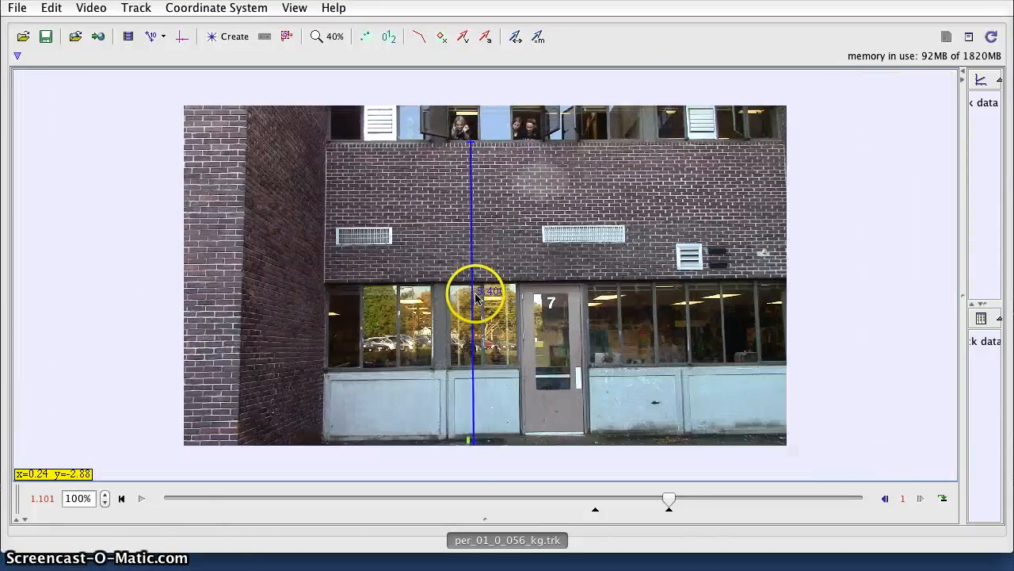
scroll(476, 298, up, 1)
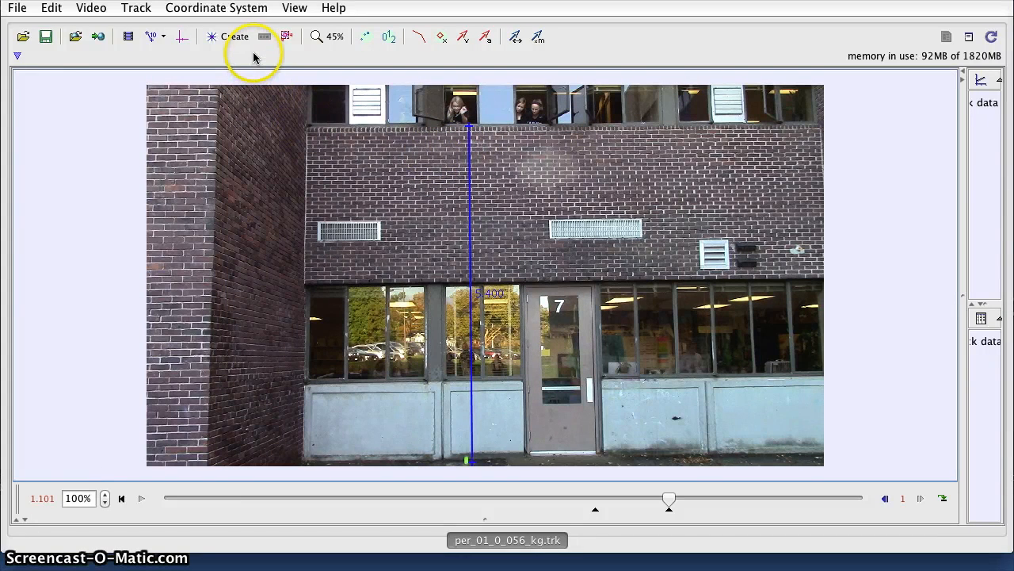
- Hide the calibration stick and toggle the coordinate axes on
click(155, 38)
click(155, 38)
click(181, 36)
click(343, 123)
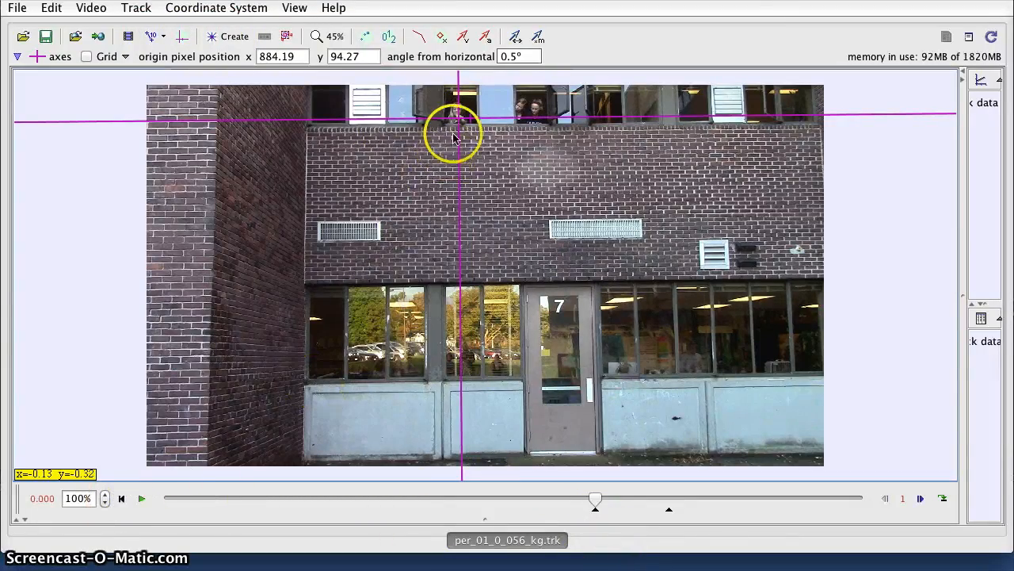
- Zoom and pan the video onto the drop window and girl, then hide the axes
scroll(458, 128, up, 5)
scroll(472, 153, up, 2)
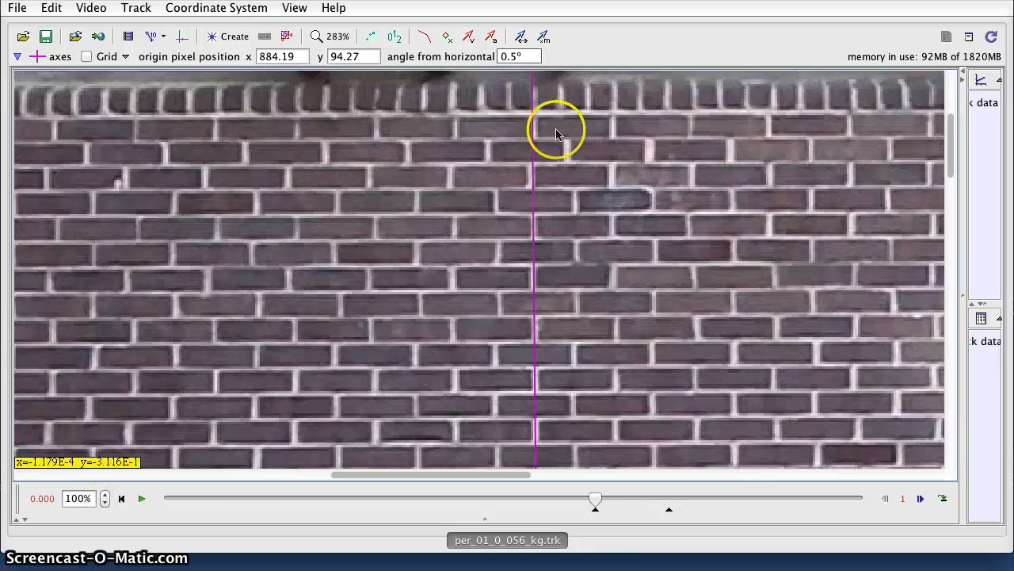
drag(555, 129, 594, 256)
drag(336, 158, 294, 131)
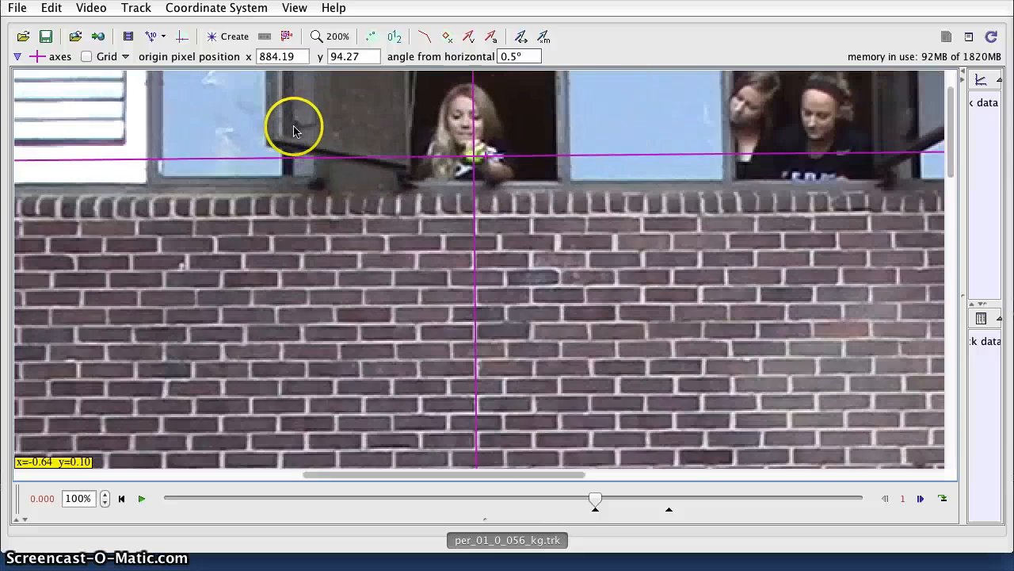
scroll(294, 130, down, 2)
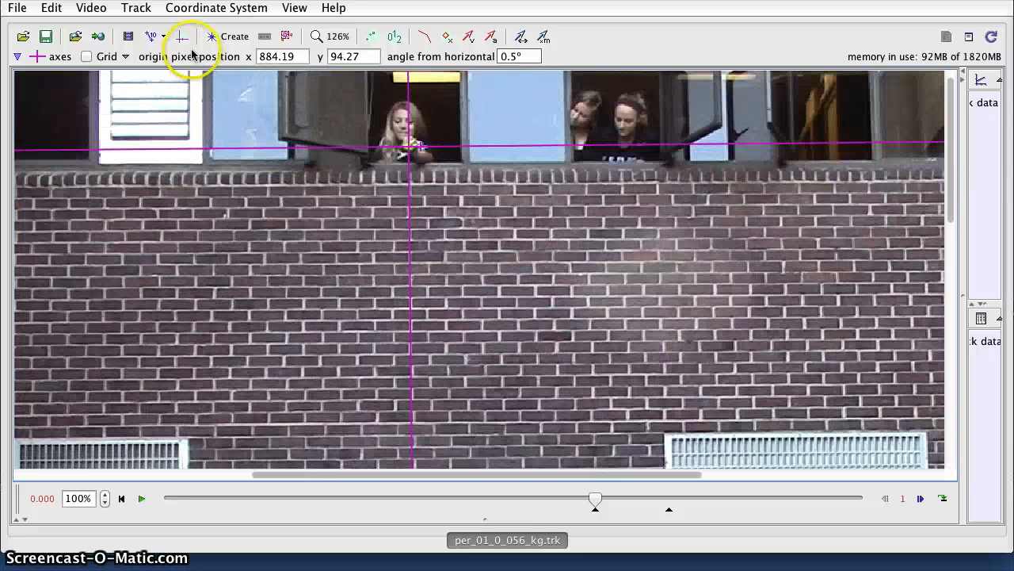
click(181, 36)
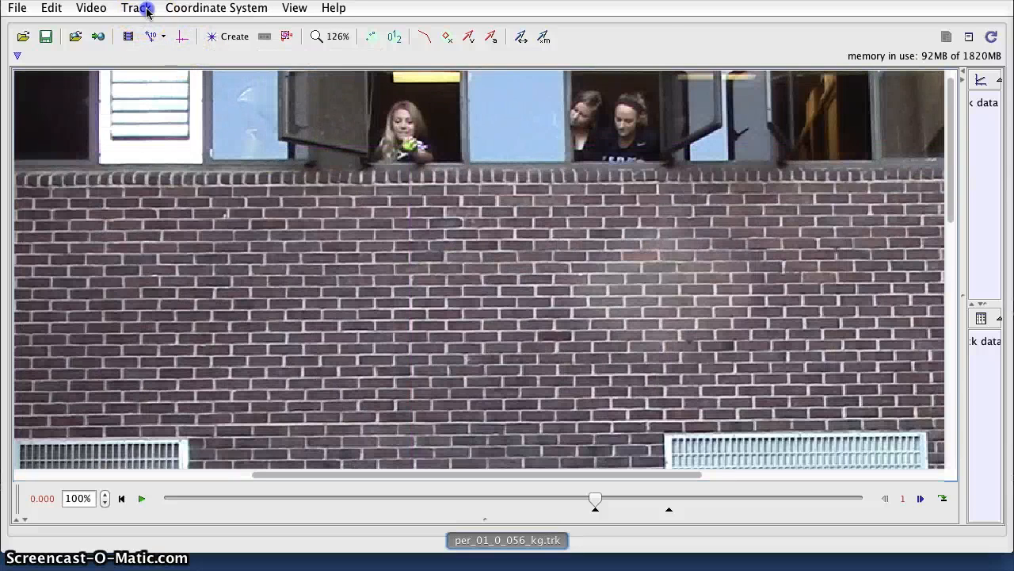
- Create the mass A point-mass track and open its Autotracker
click(146, 12)
mouse_move(152, 30)
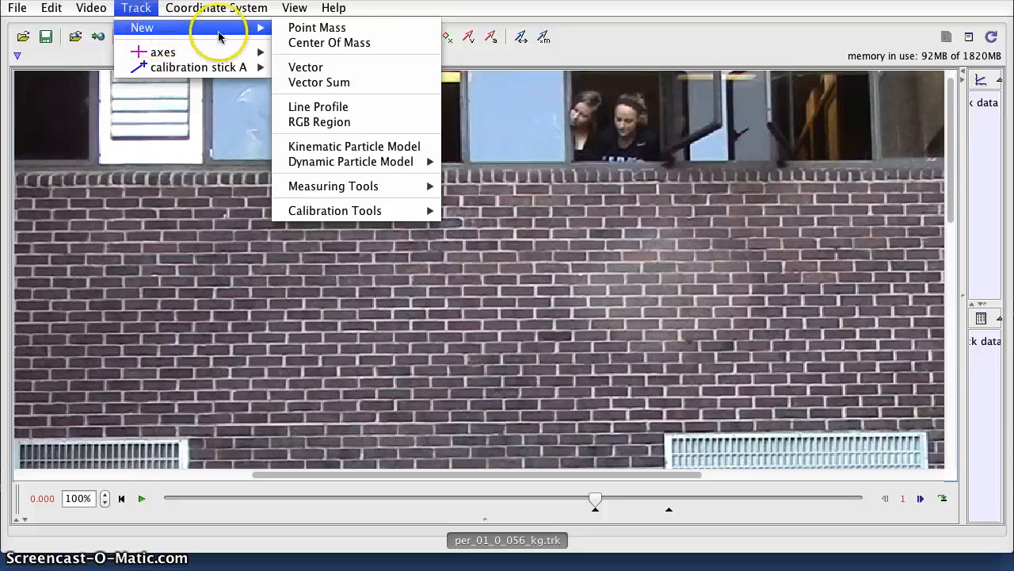
click(351, 31)
click(127, 134)
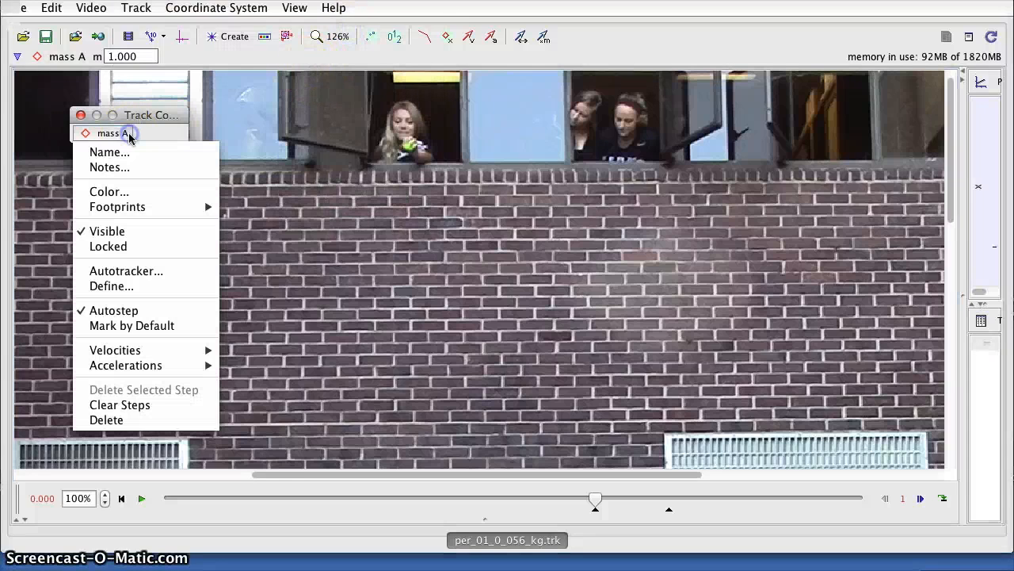
click(127, 273)
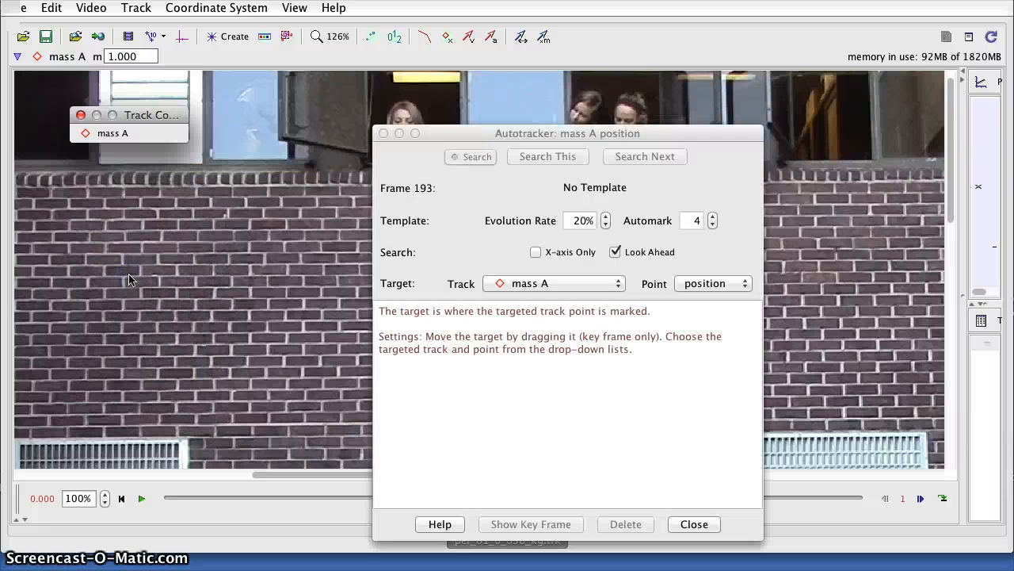
- Move the Autotracker and mass A control windows aside to clear the video
drag(519, 136, 175, 83)
drag(151, 119, 745, 114)
click(641, 161)
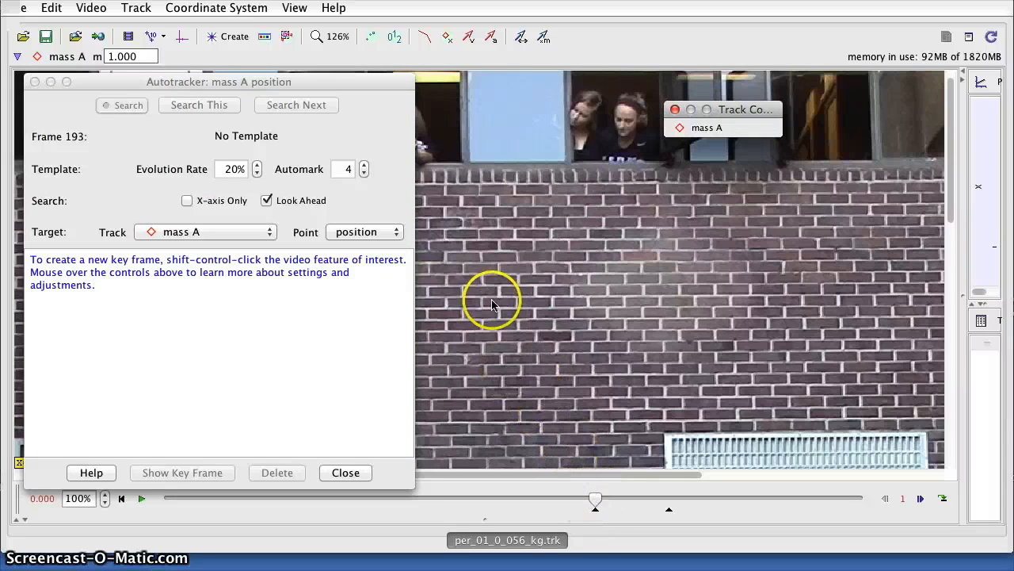
drag(336, 84, 835, 68)
- Zoom into the video, step forward two frames to frame 195, and move Track Control off the dialog
scroll(470, 179, up, 2)
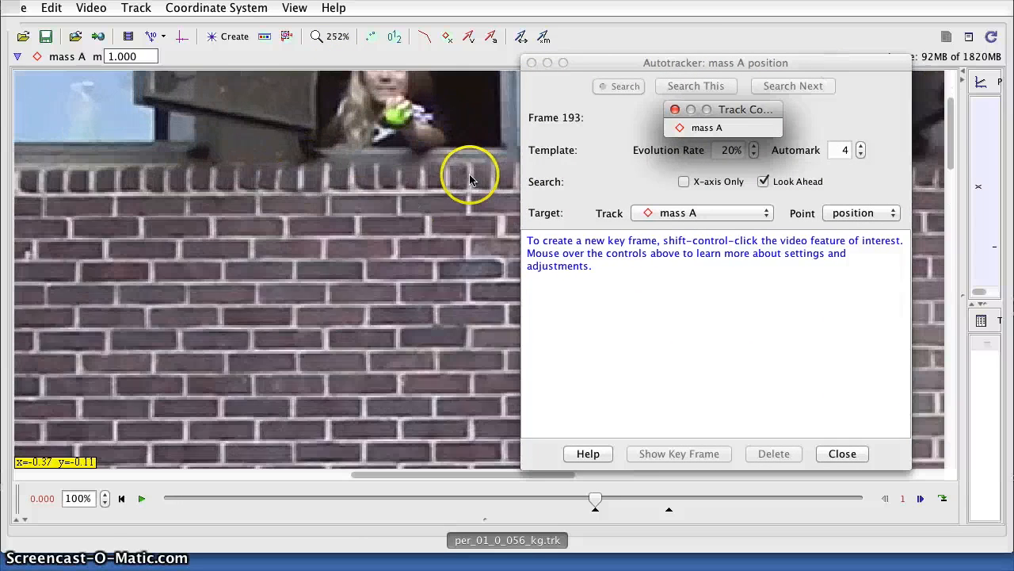
scroll(436, 256, up, 2)
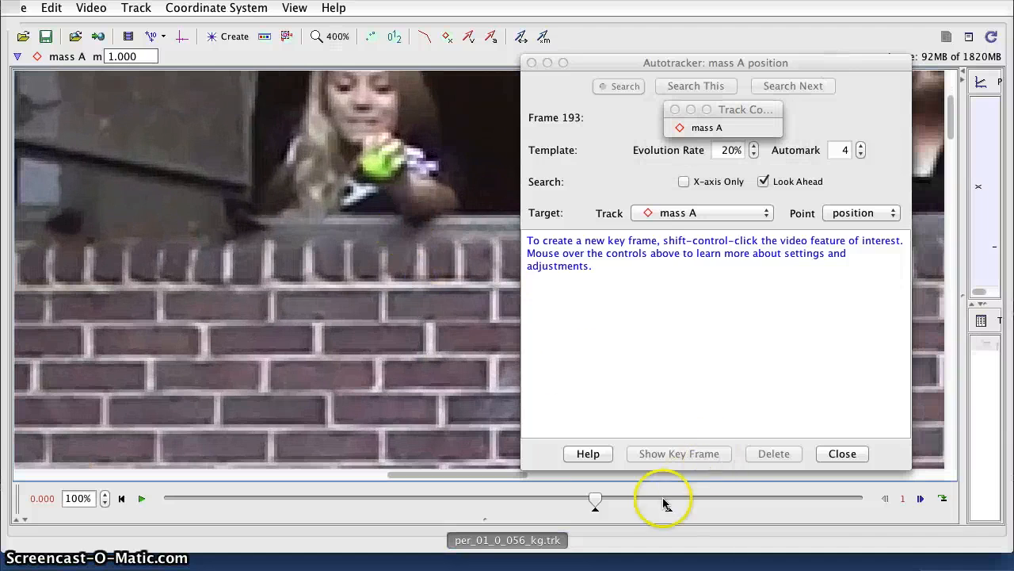
click(920, 498)
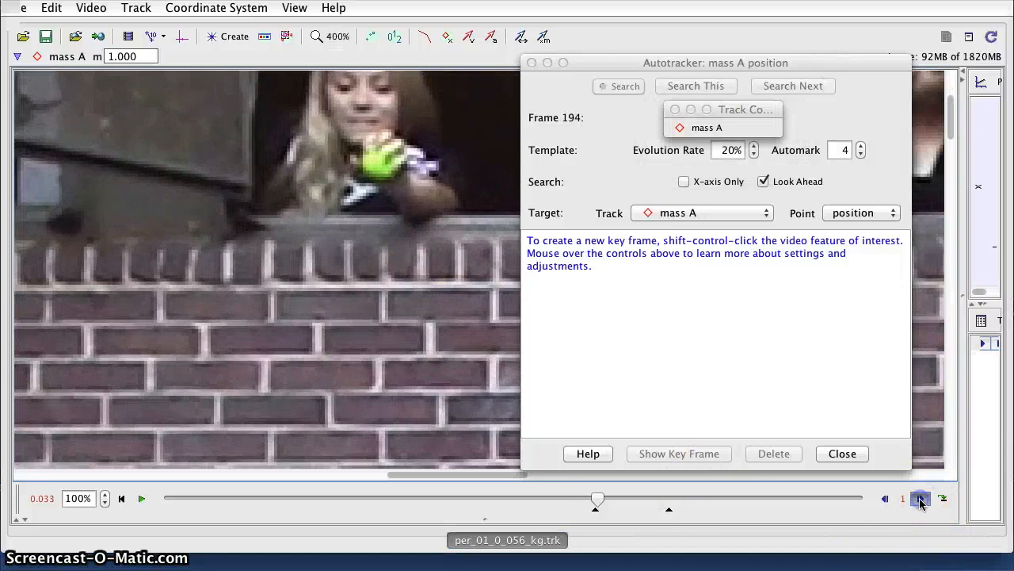
click(920, 499)
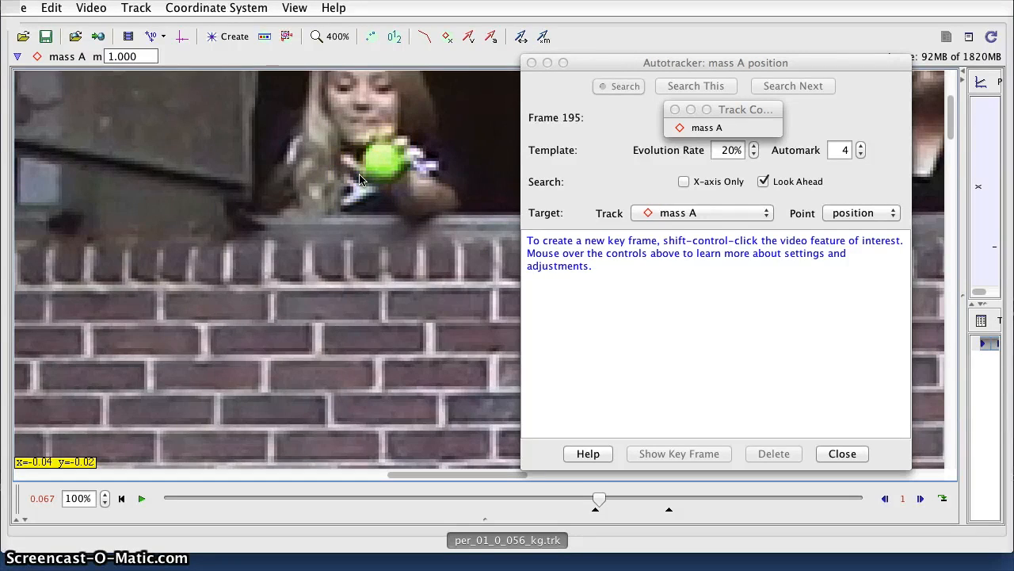
drag(746, 113, 824, 306)
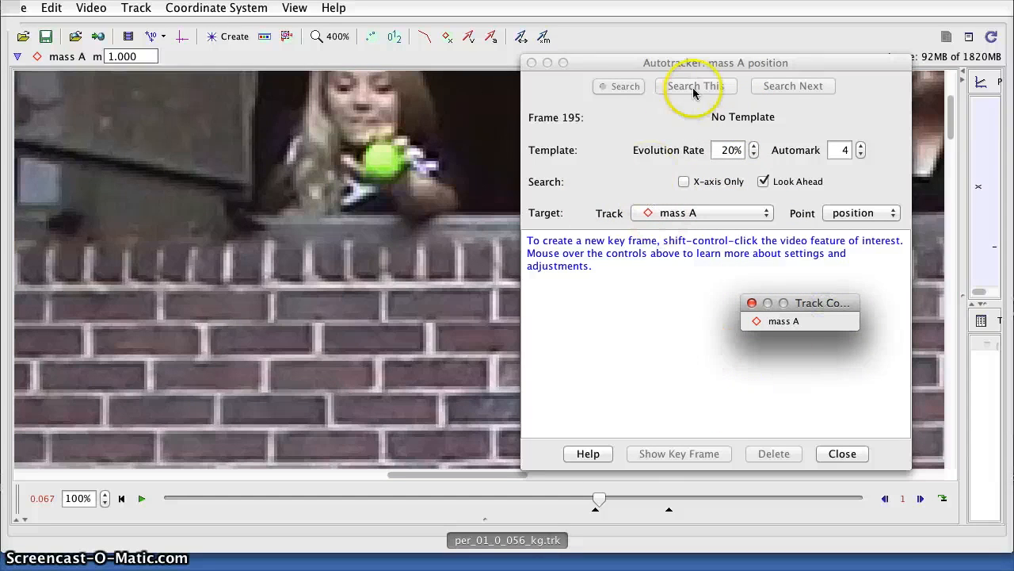
ctrl+shift+click(385, 162)
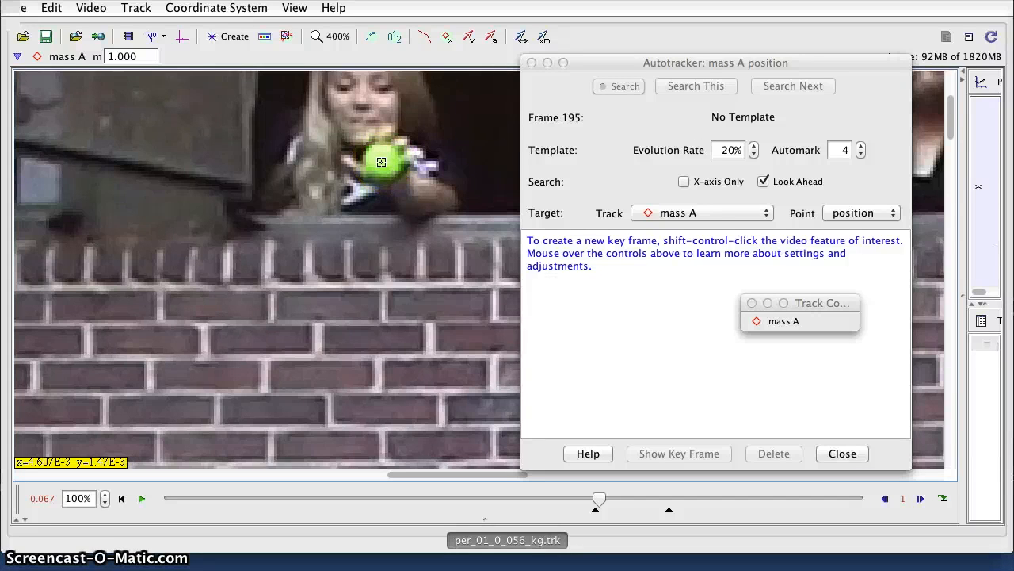
- Set a key frame on the green ball and center the template circle on it
ctrl+shift+click(381, 161)
click(410, 192)
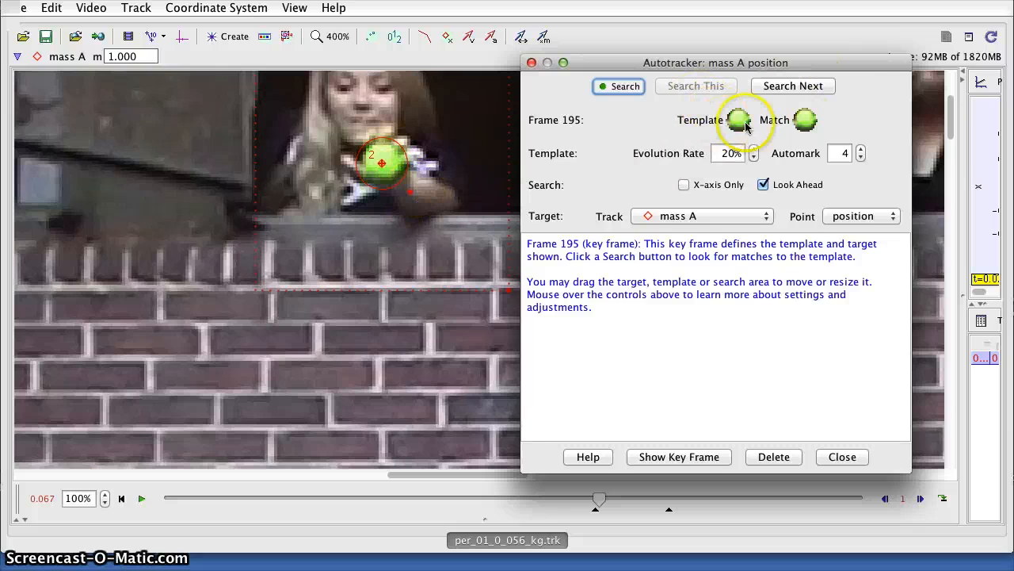
mouse_move(738, 120)
click(413, 197)
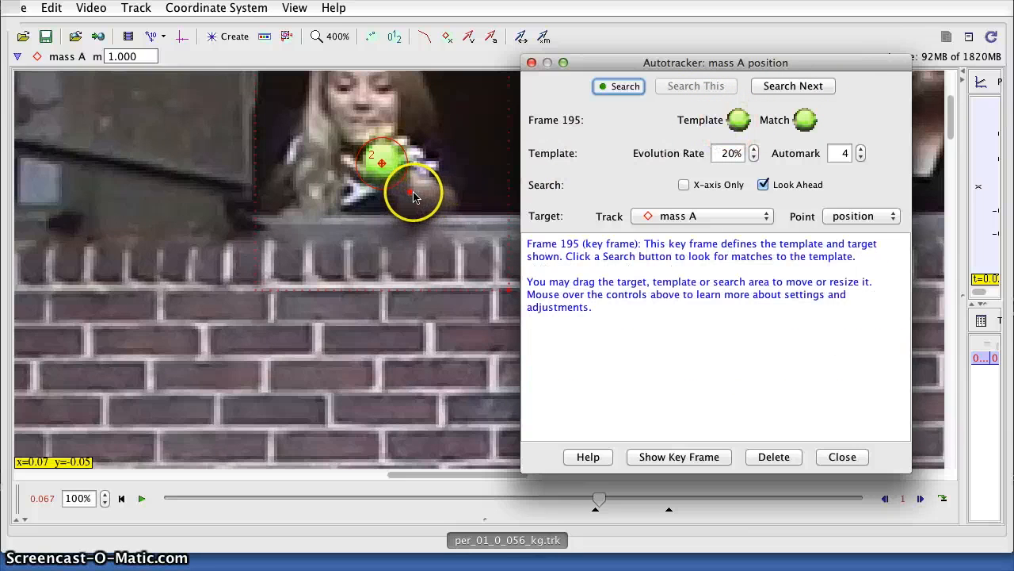
click(407, 189)
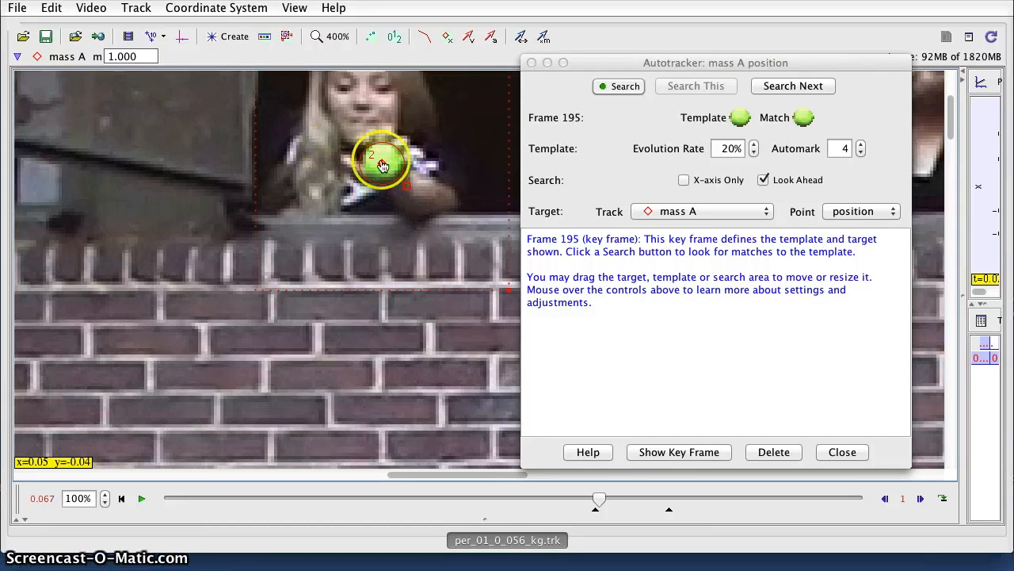
drag(375, 141, 393, 166)
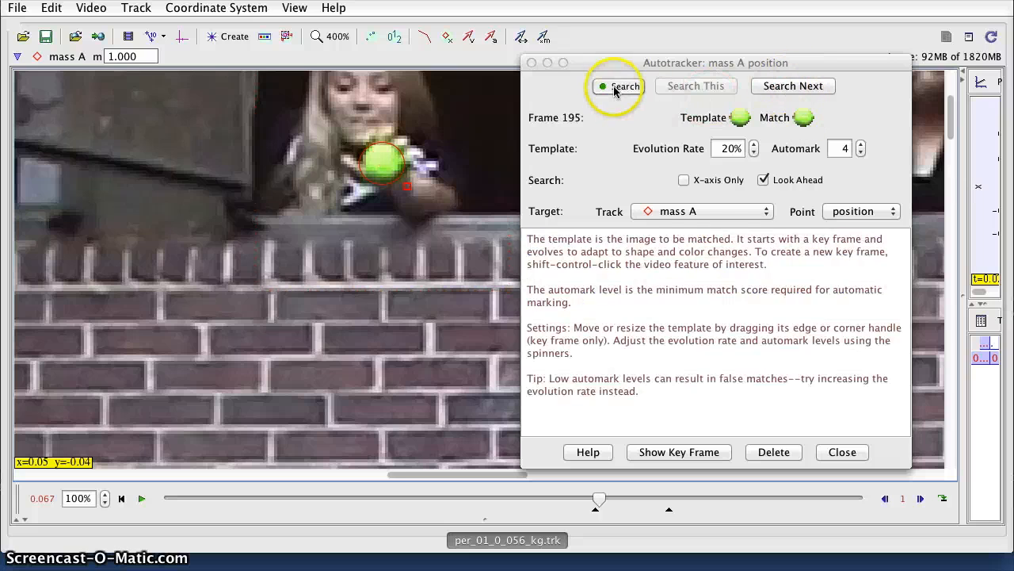
- Autotrack the ball down the wall until it stops at frame 223 with no match
scroll(428, 365, down, 5)
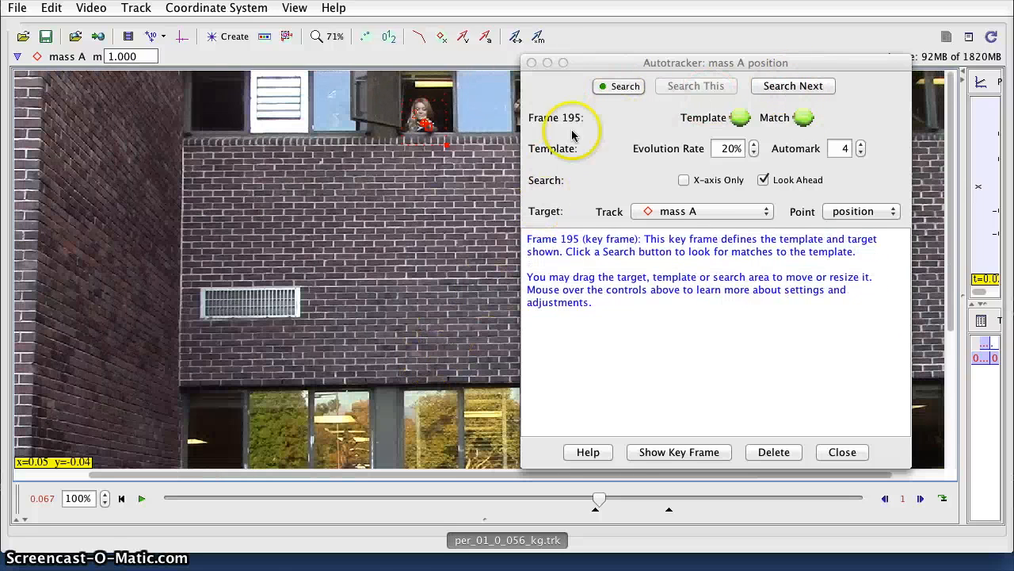
click(620, 86)
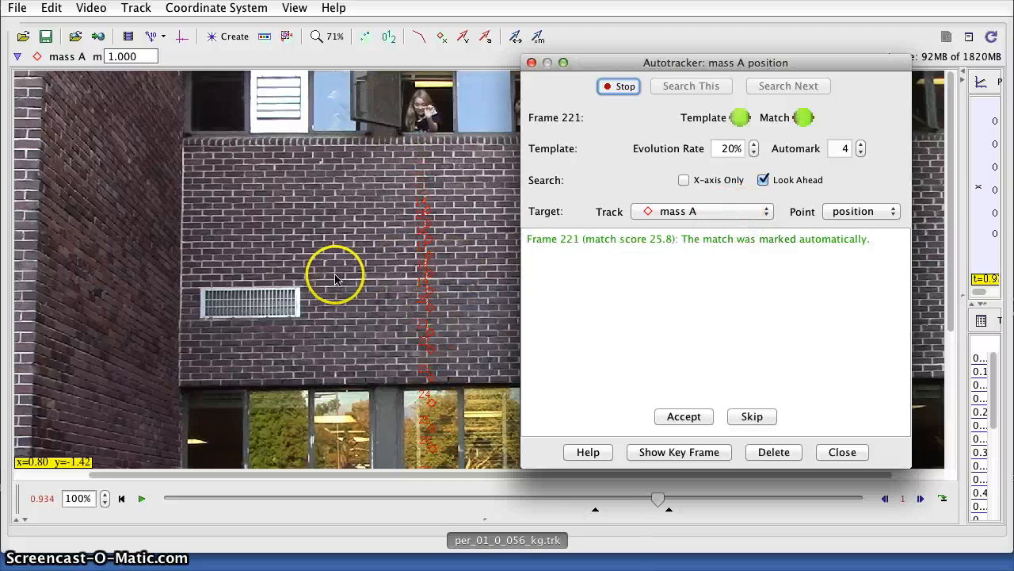
scroll(315, 252, down, 5)
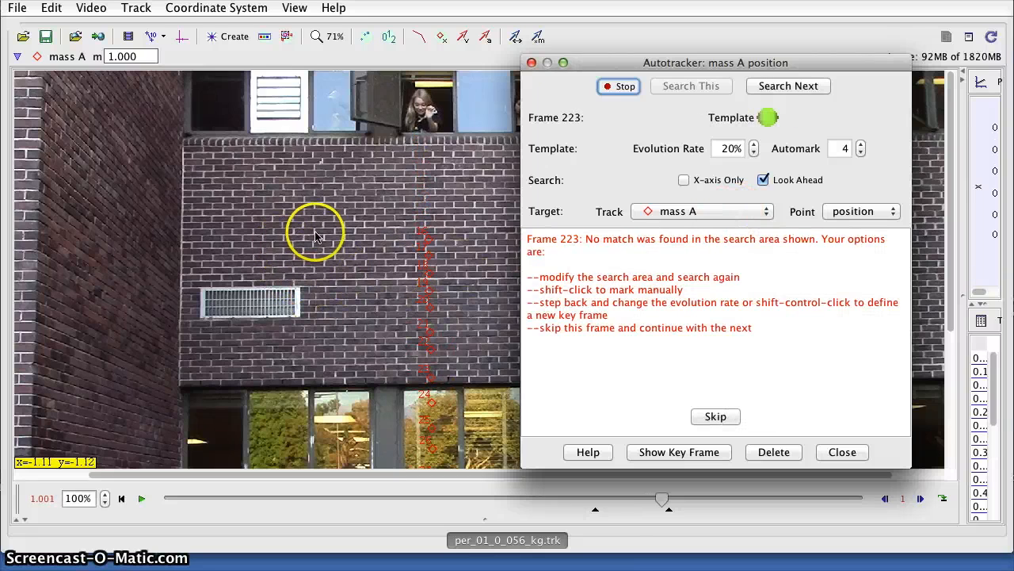
drag(325, 241, 320, 226)
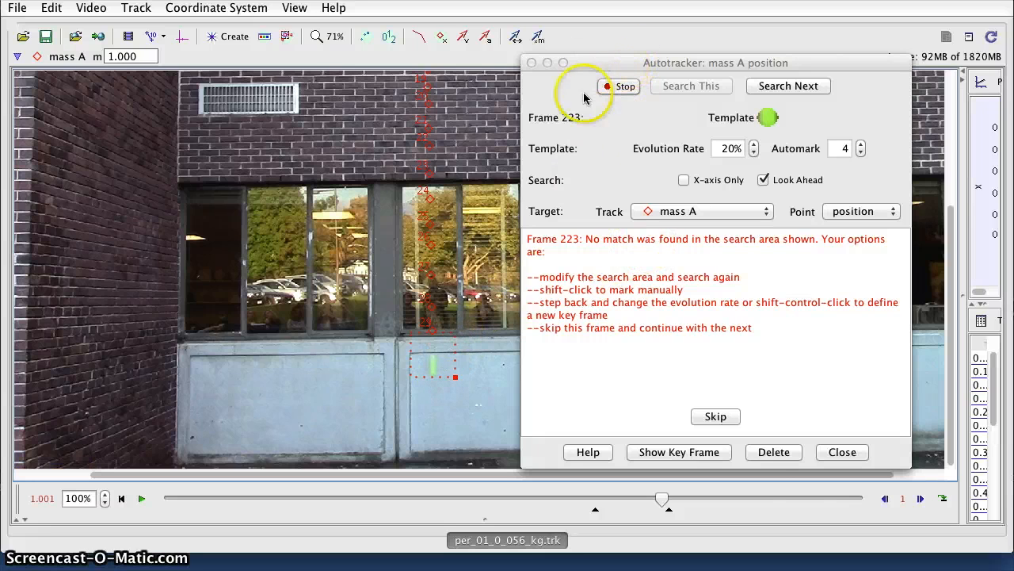
- Close the Autotracker, widen the side panel, and plot mass A's vy against t
click(842, 452)
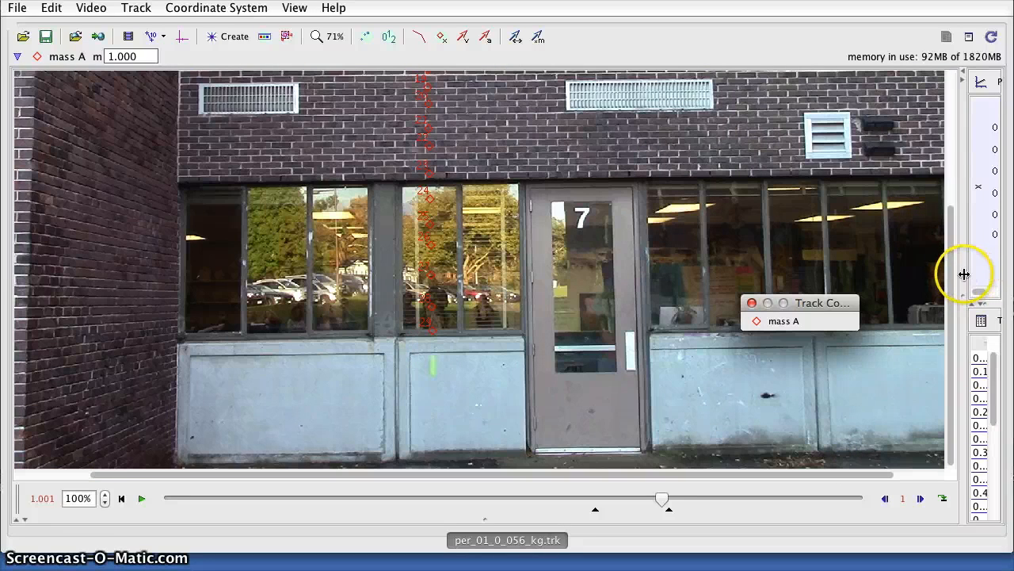
drag(962, 275, 781, 273)
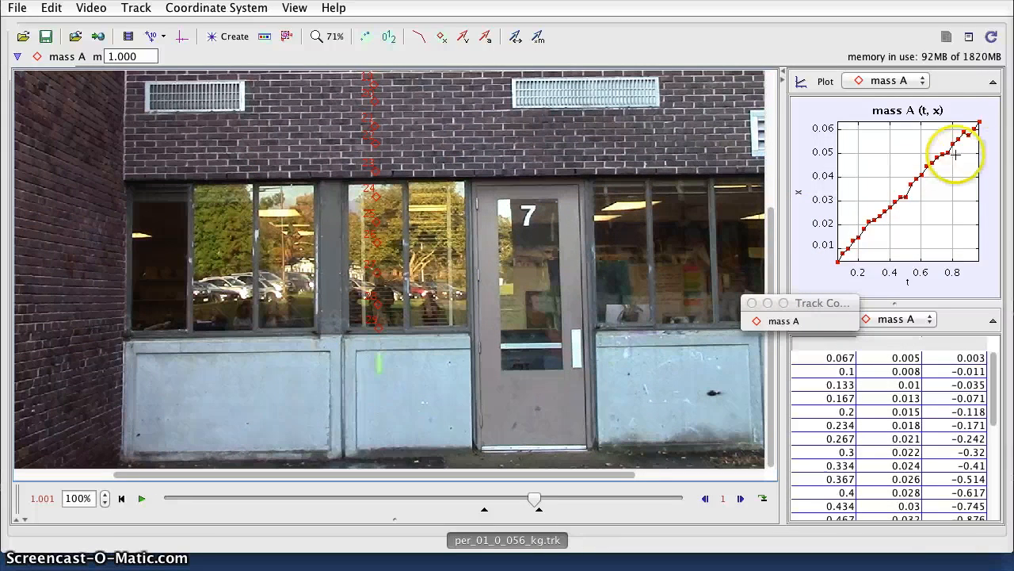
click(800, 192)
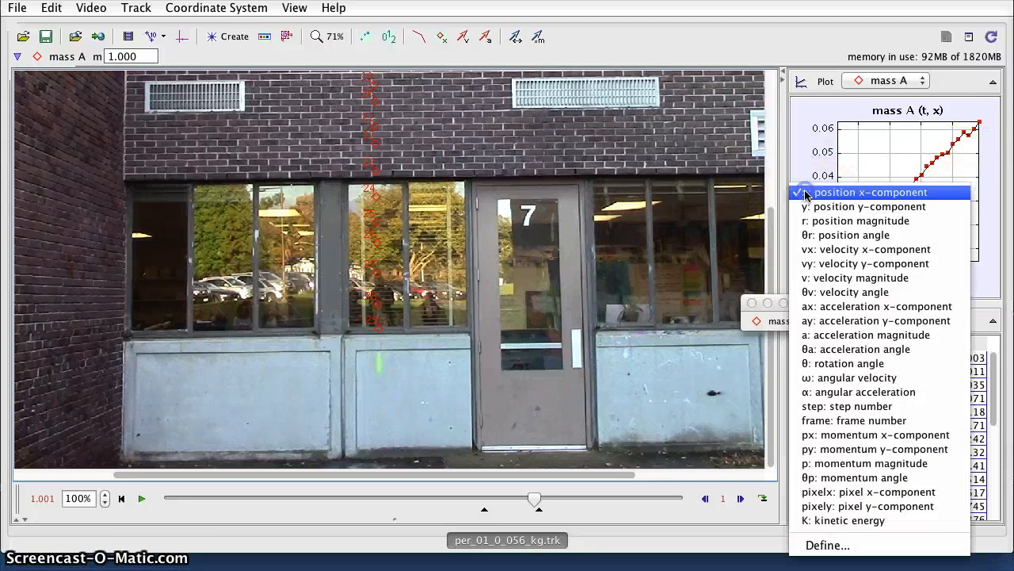
click(809, 210)
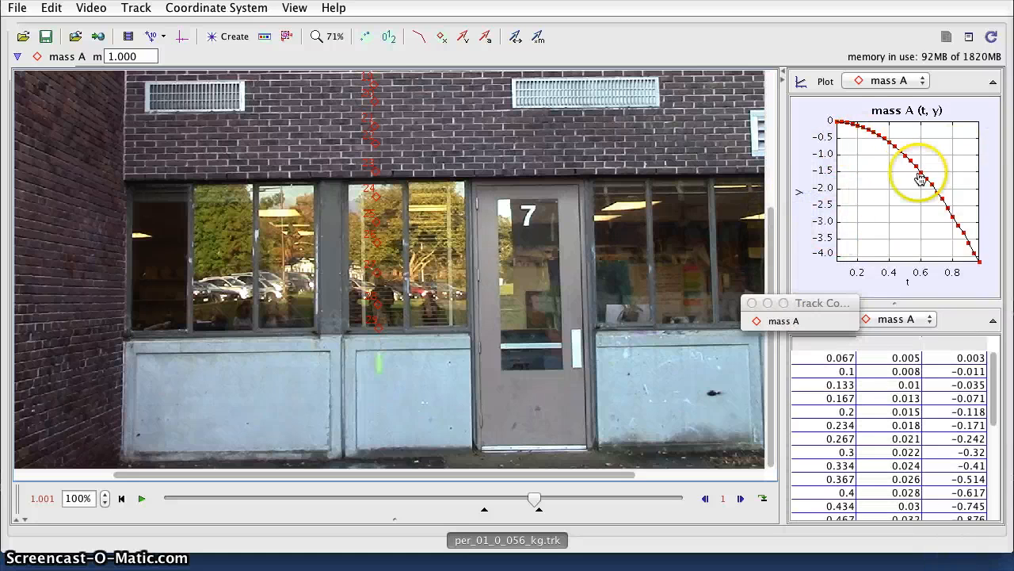
click(799, 198)
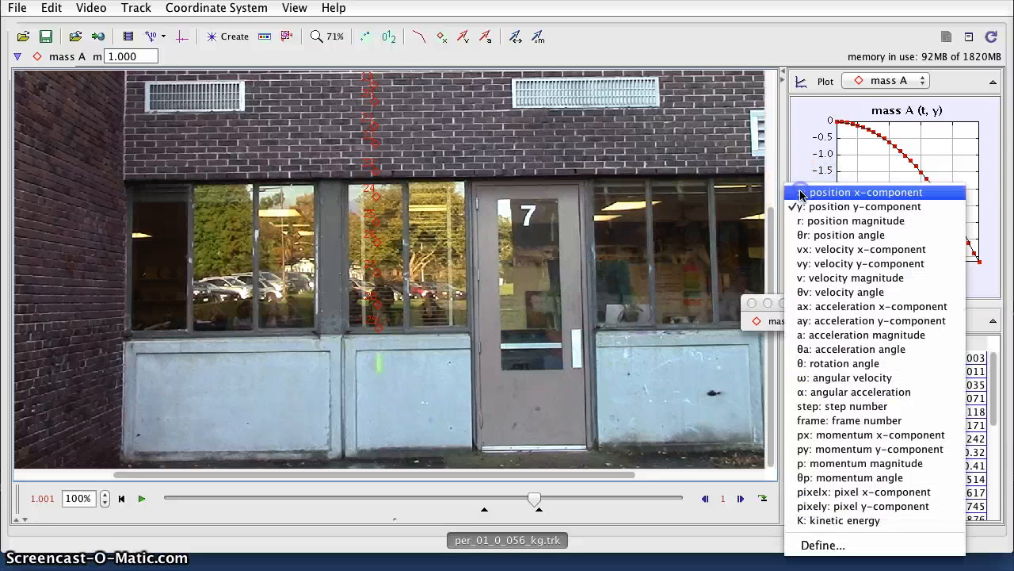
click(869, 263)
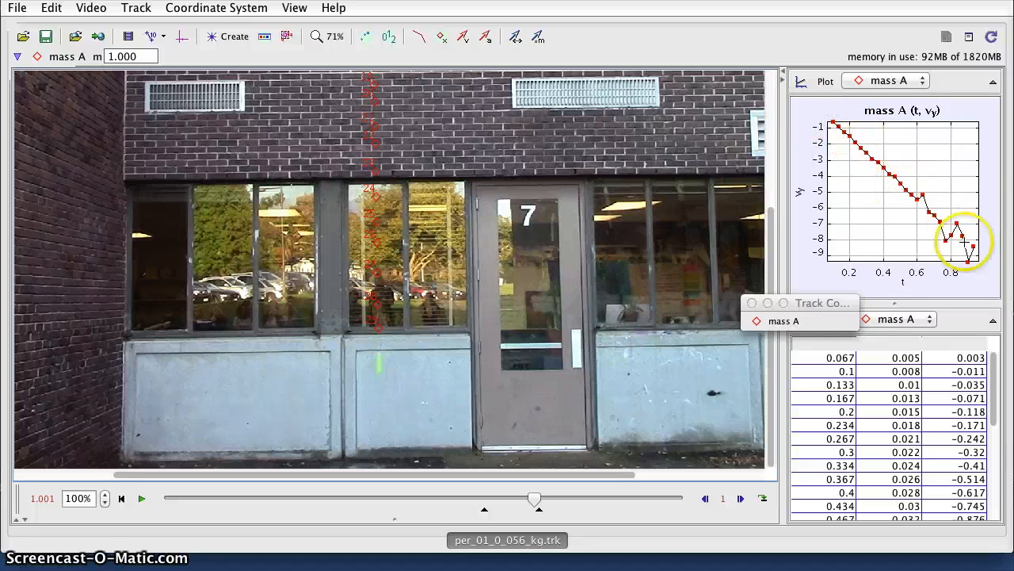
click(887, 206)
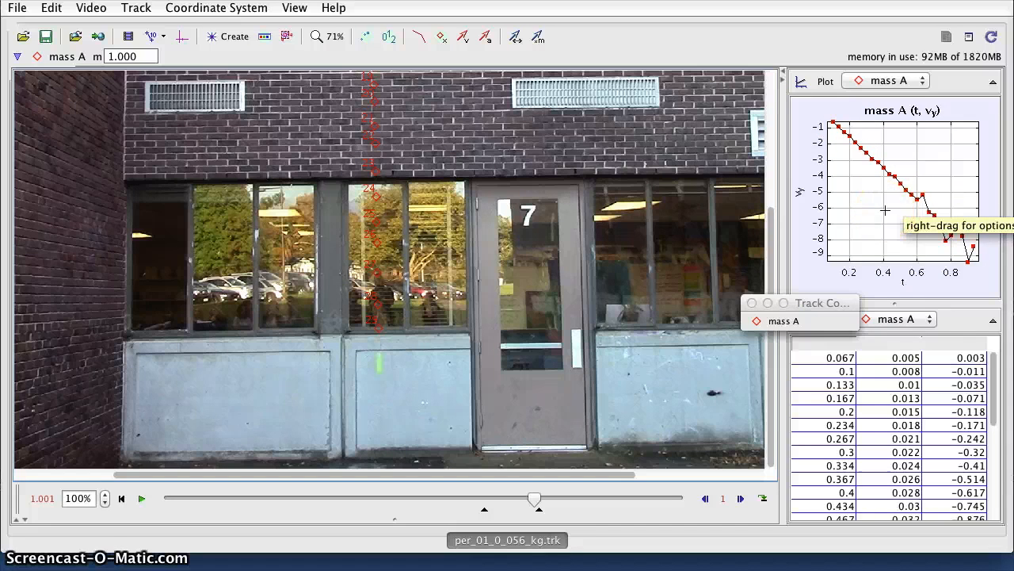
drag(885, 210, 810, 199)
- Open mass A's data in the Data Tool via Analyze
click(537, 120)
click(294, 8)
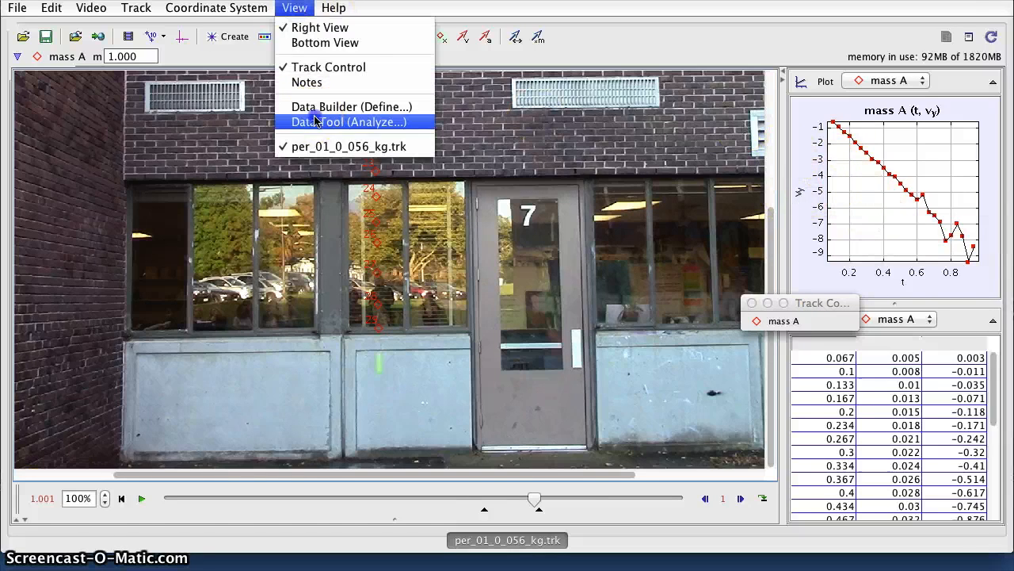
click(315, 123)
key(super+w)
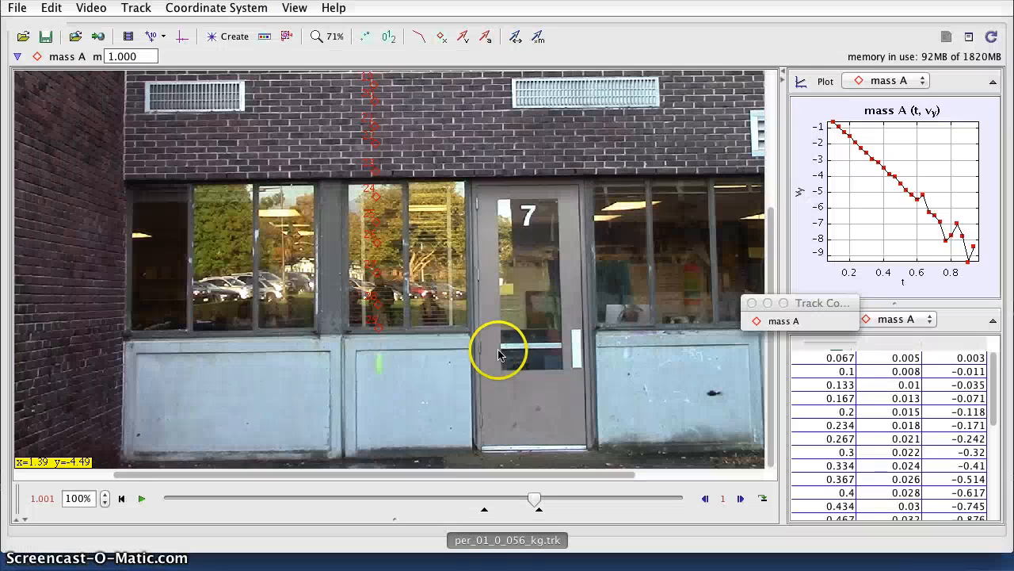
click(294, 8)
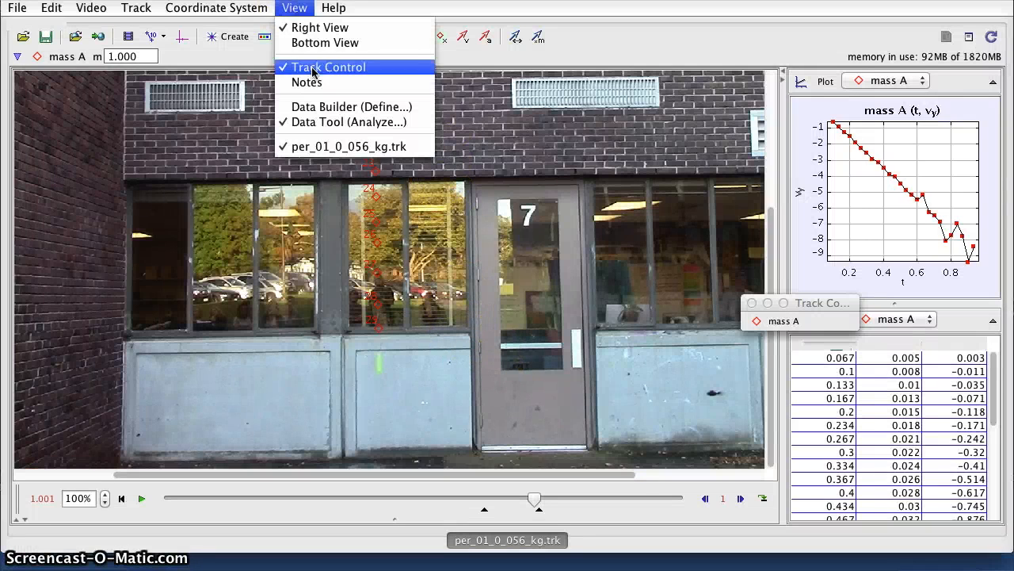
click(321, 126)
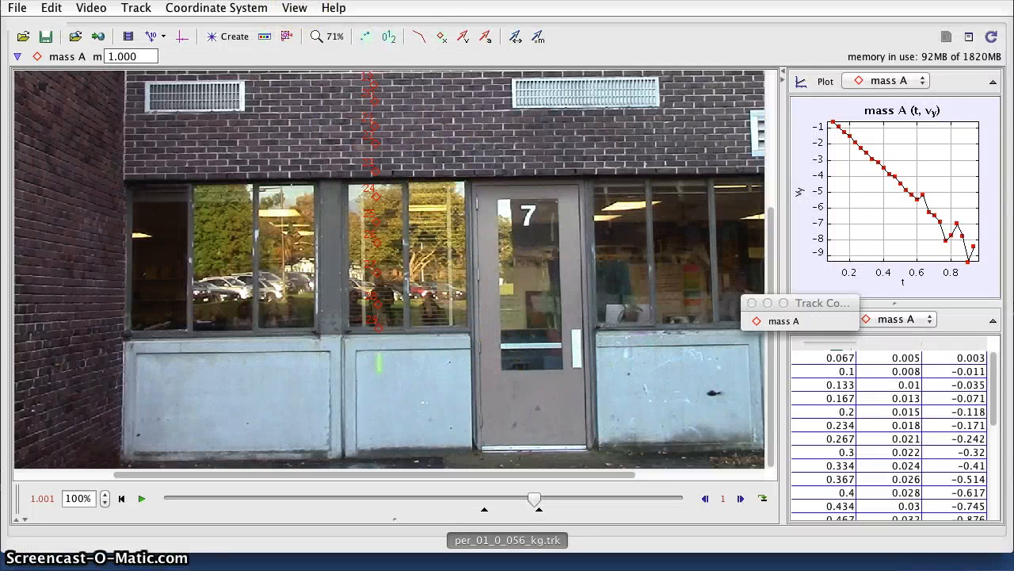
click(294, 8)
click(320, 126)
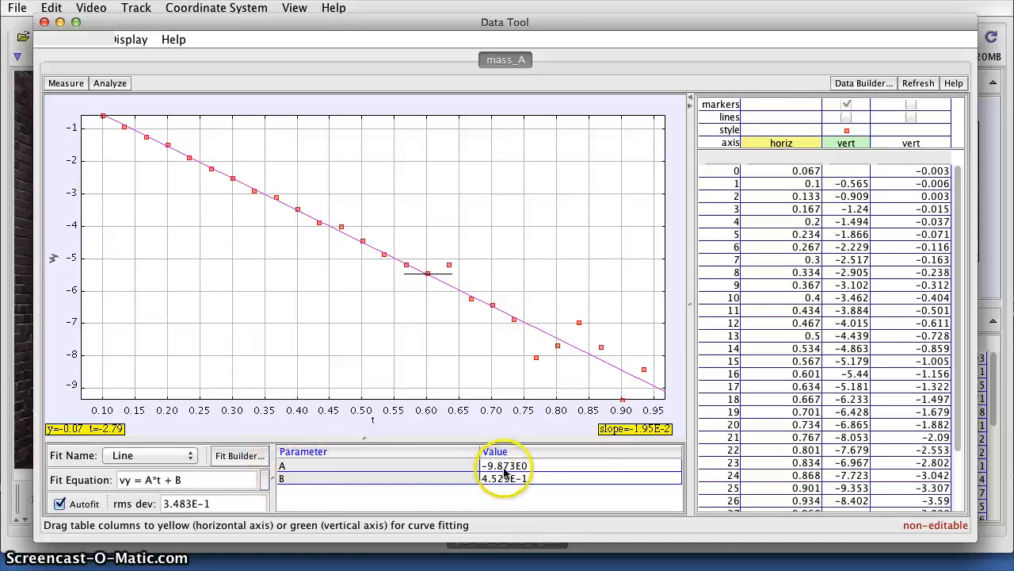
- Plot y against t in the Data Tool and hide the vy series markers
mouse_move(505, 474)
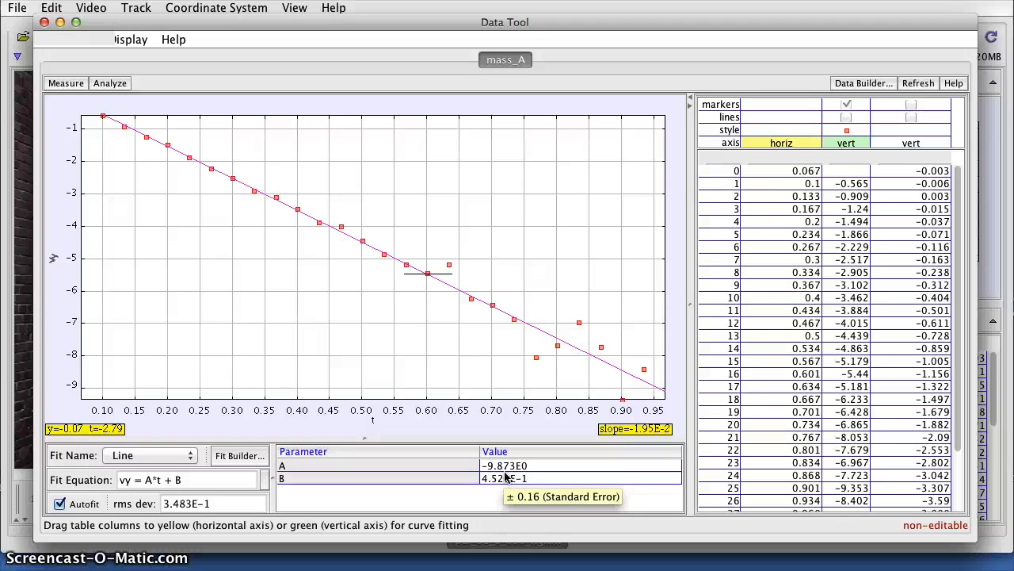
click(52, 259)
click(67, 281)
click(60, 259)
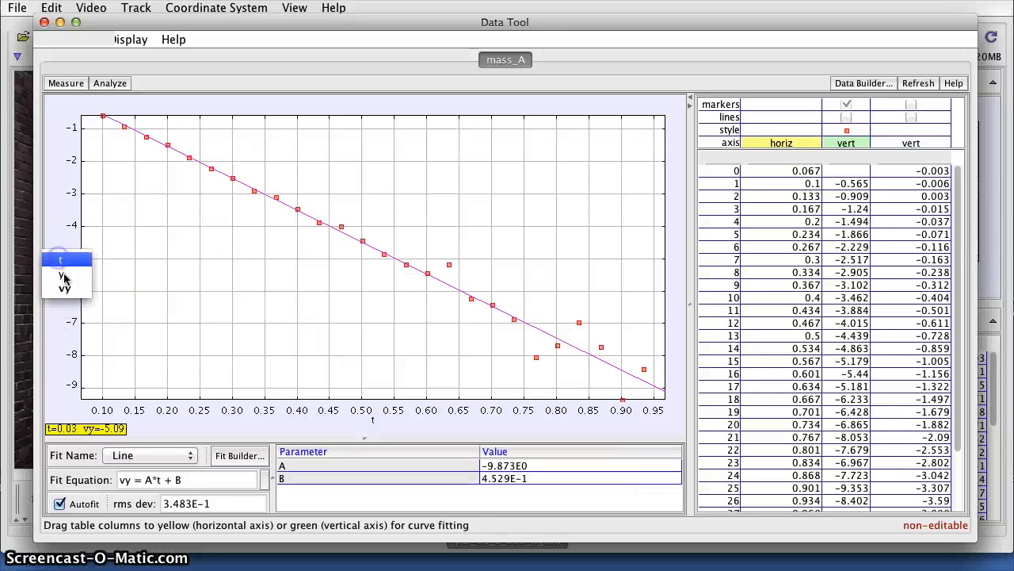
click(63, 277)
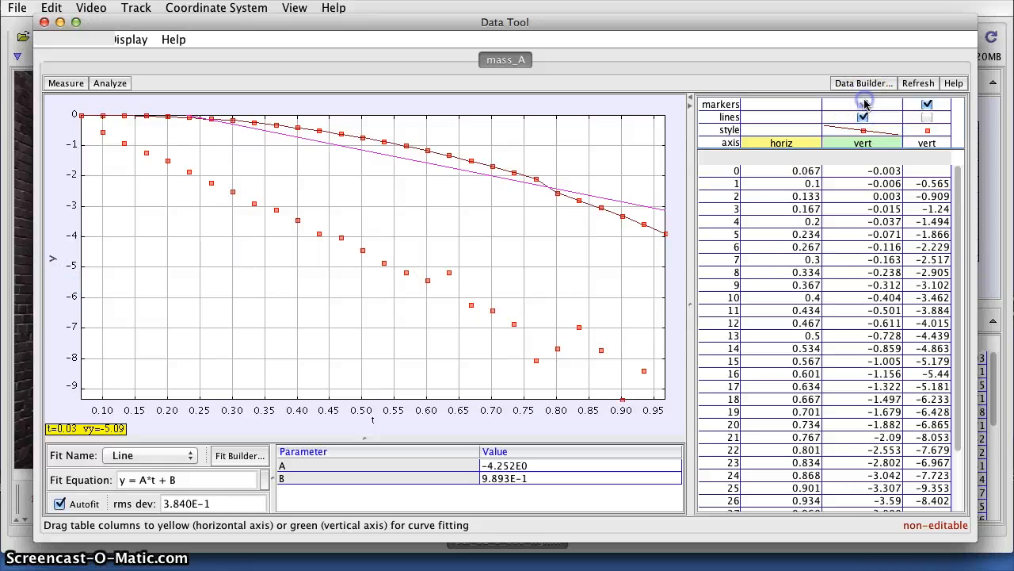
click(928, 103)
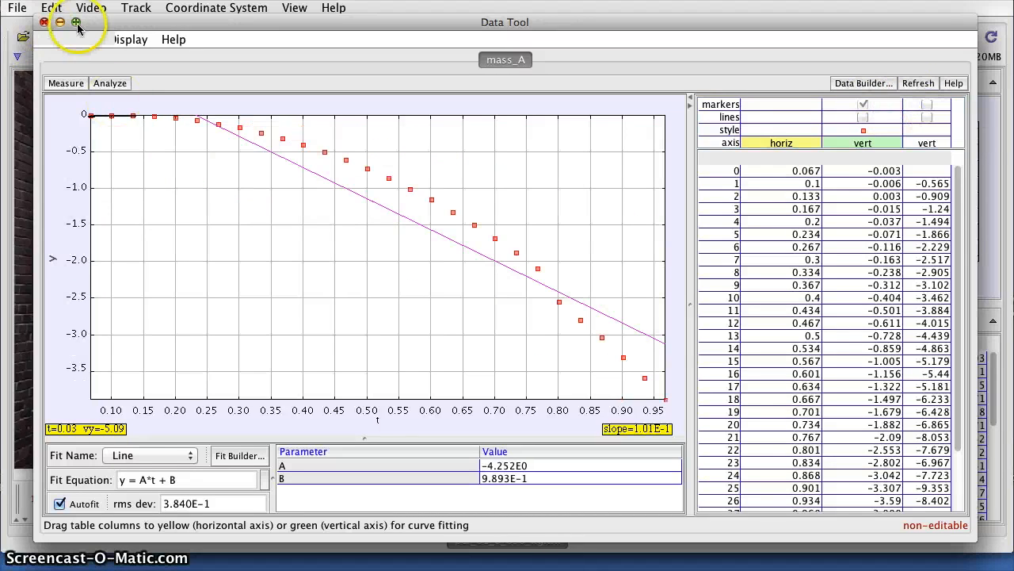
- Close the Data Tool and set the main plot's vertical axis to position y
click(46, 22)
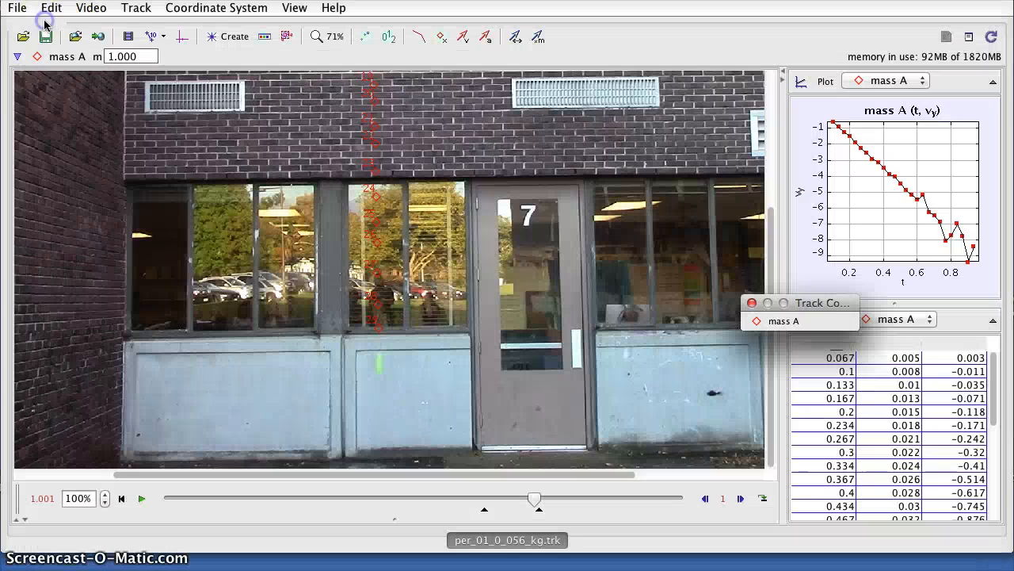
click(805, 188)
click(824, 202)
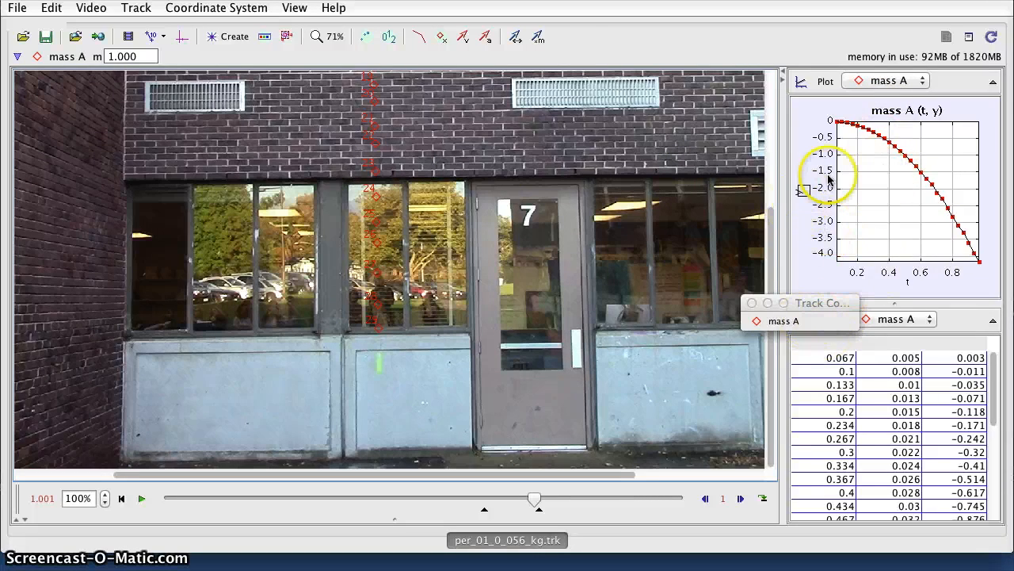
- Reopen the Data Tool and choose a Parabola fit: A = −4.935, B = 0.4616, C = −0.01049
click(294, 9)
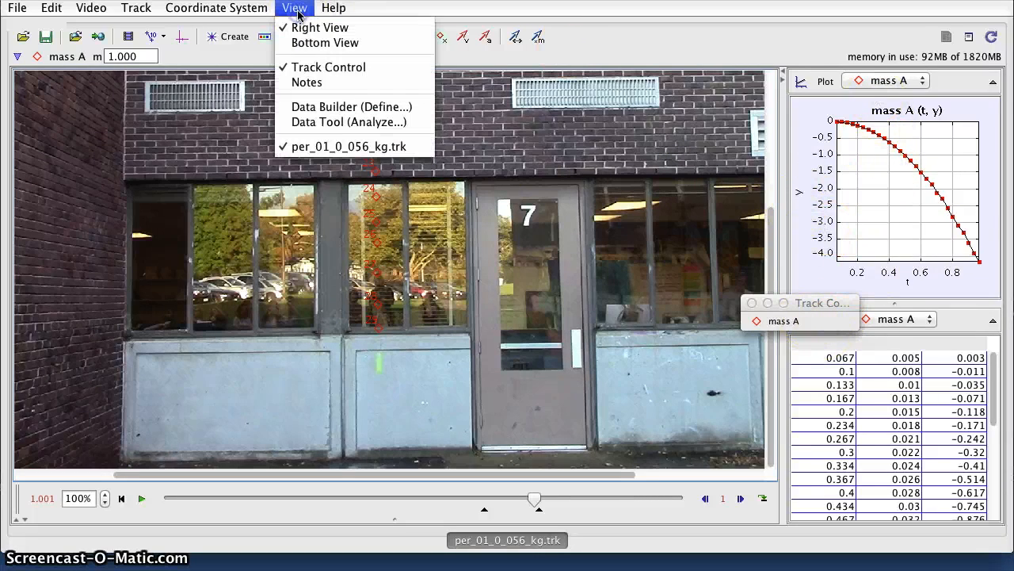
click(327, 127)
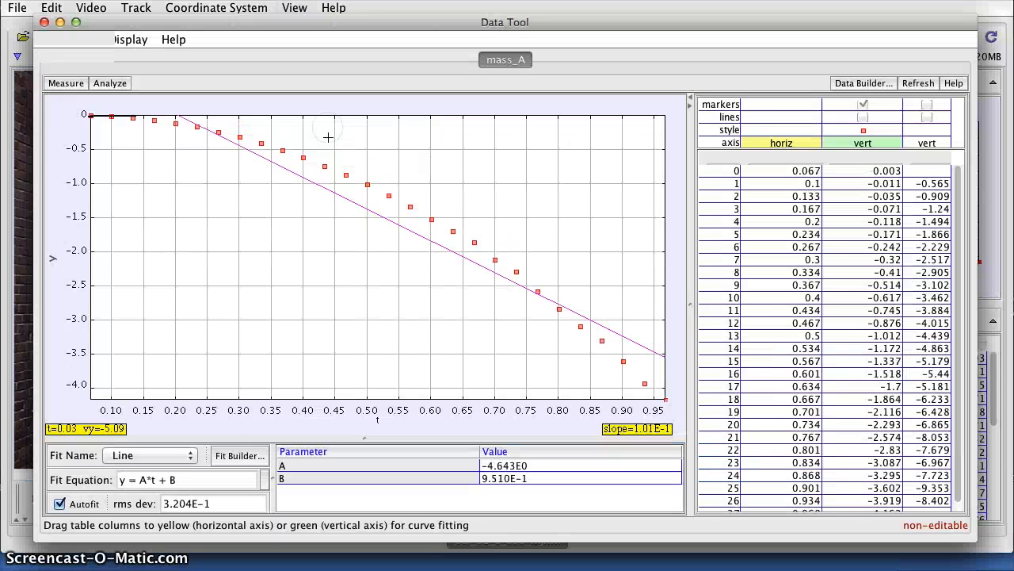
click(153, 455)
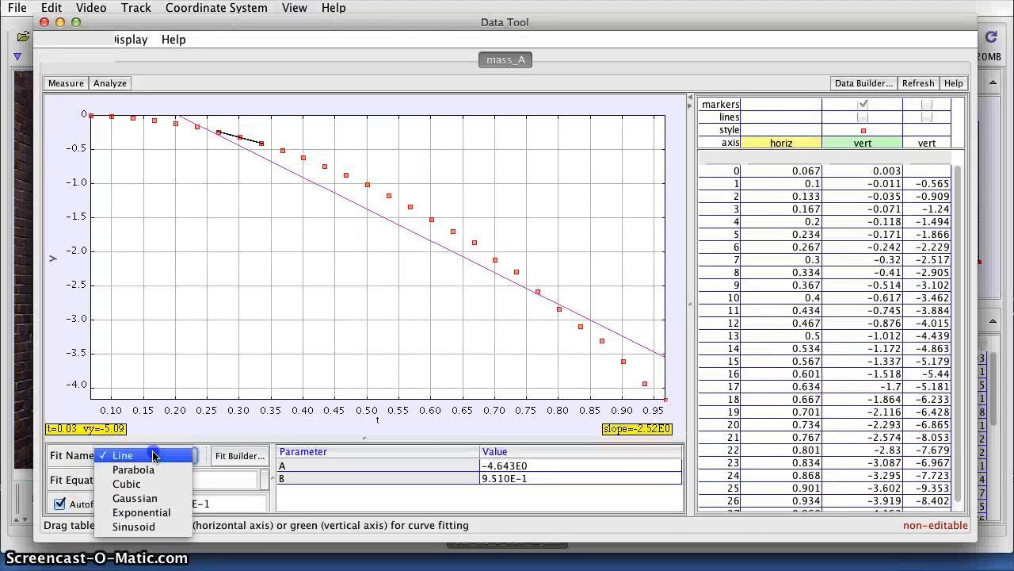
click(155, 471)
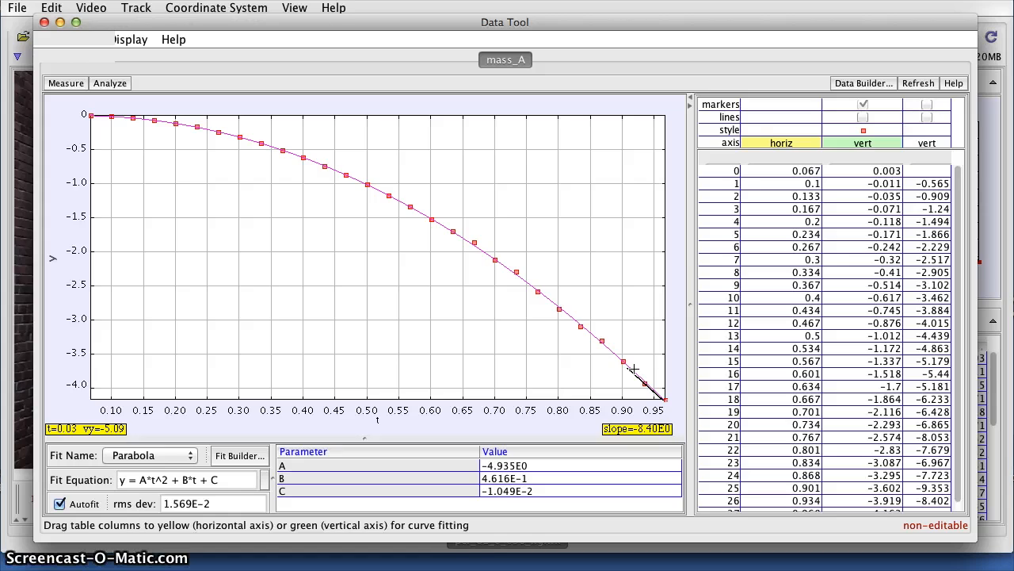
- Close the Data Tool and zoom the video view back out
click(43, 23)
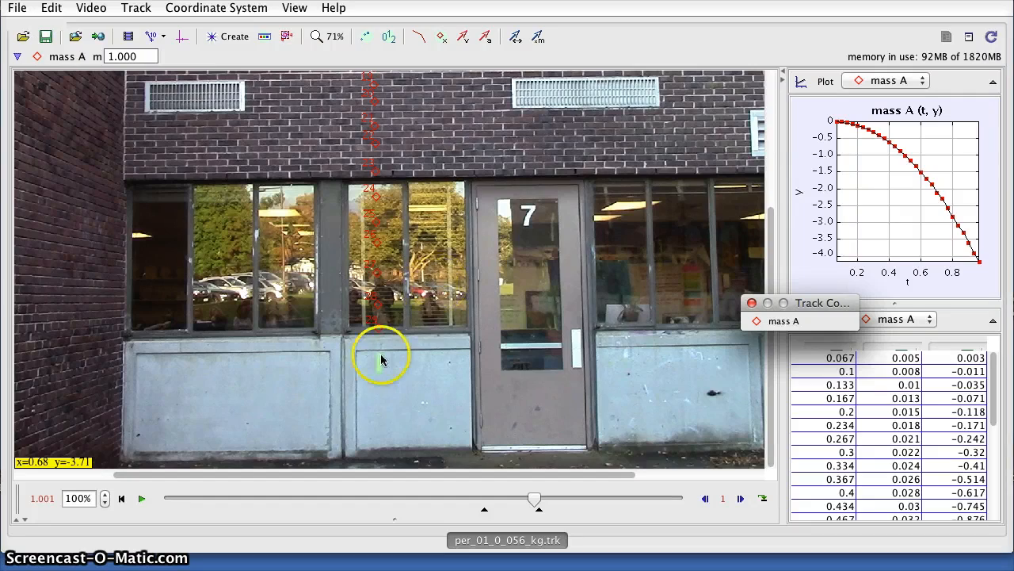
scroll(486, 244, down, 3)
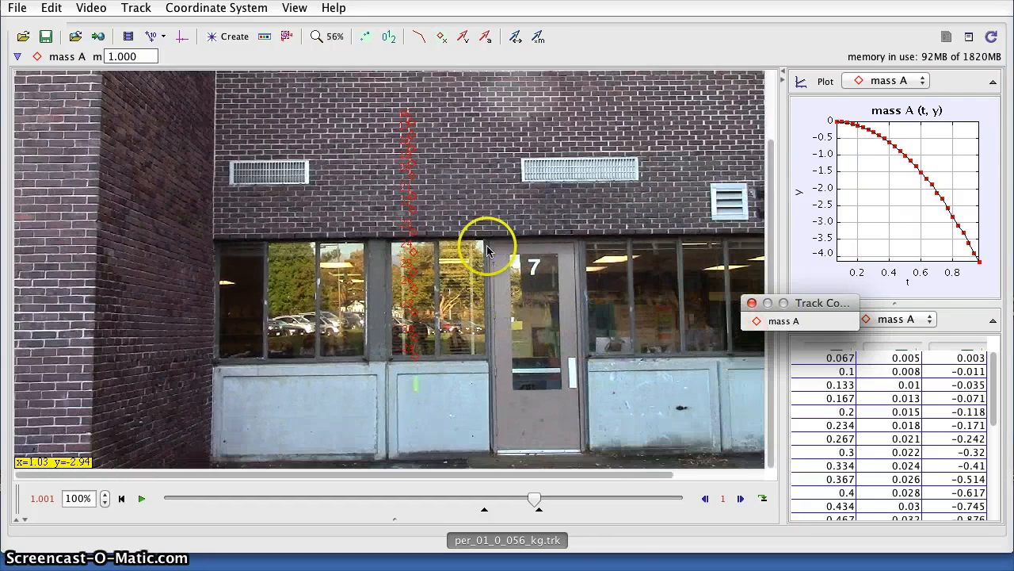